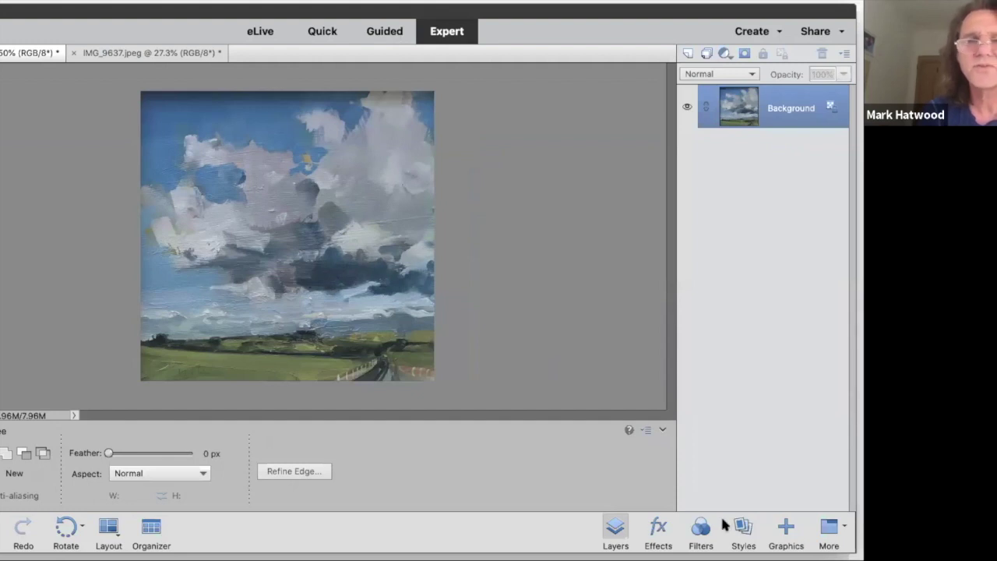
# - Switch from Photoshop Elements to the Chrome window showing The Harbour Gallery homepage
pyautogui.press('super+Tab')
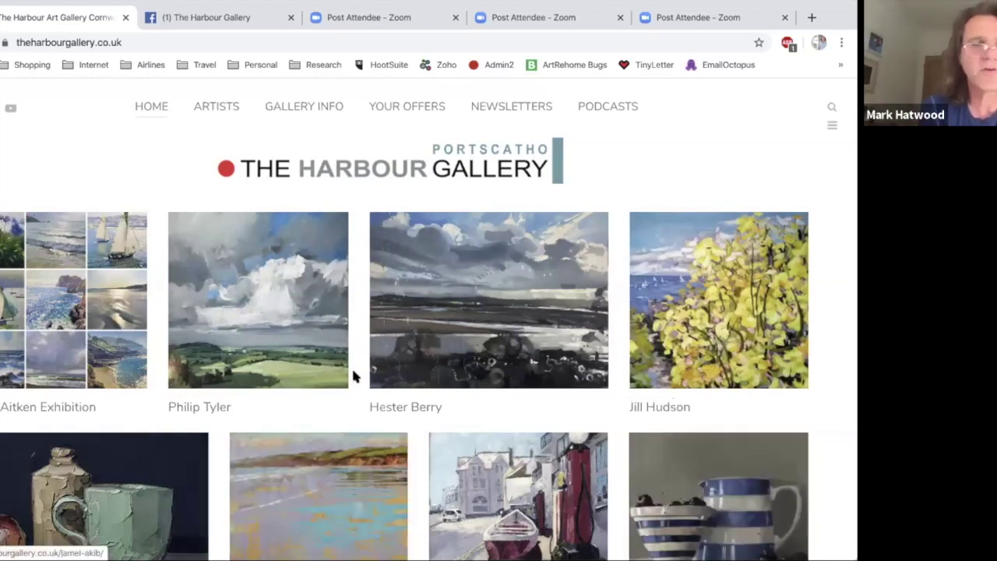
pyautogui.scroll(-8, 358, 354)
pyautogui.scroll(10, 361, 361)
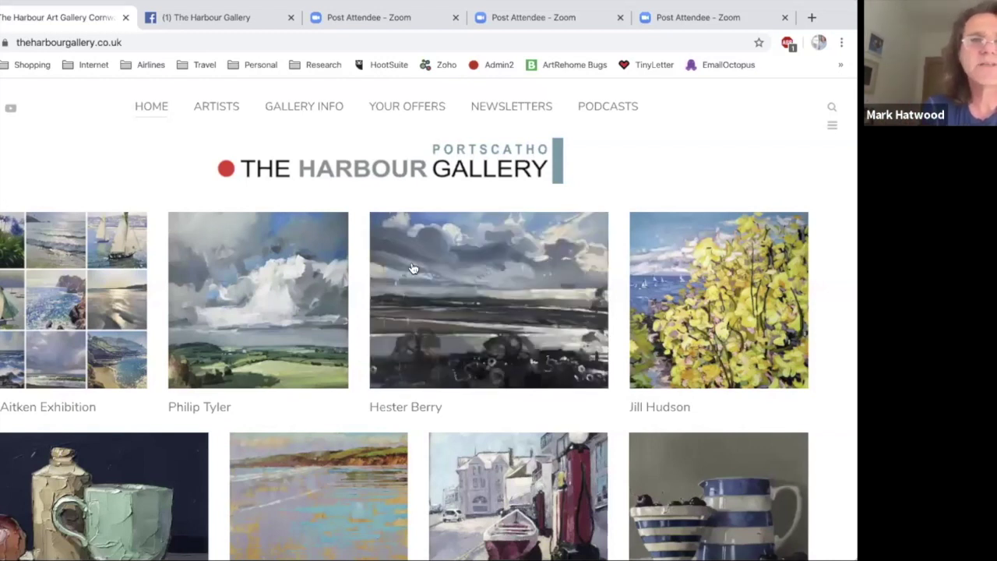
pyautogui.scroll(-2, 687, 346)
pyautogui.scroll(-7, 688, 347)
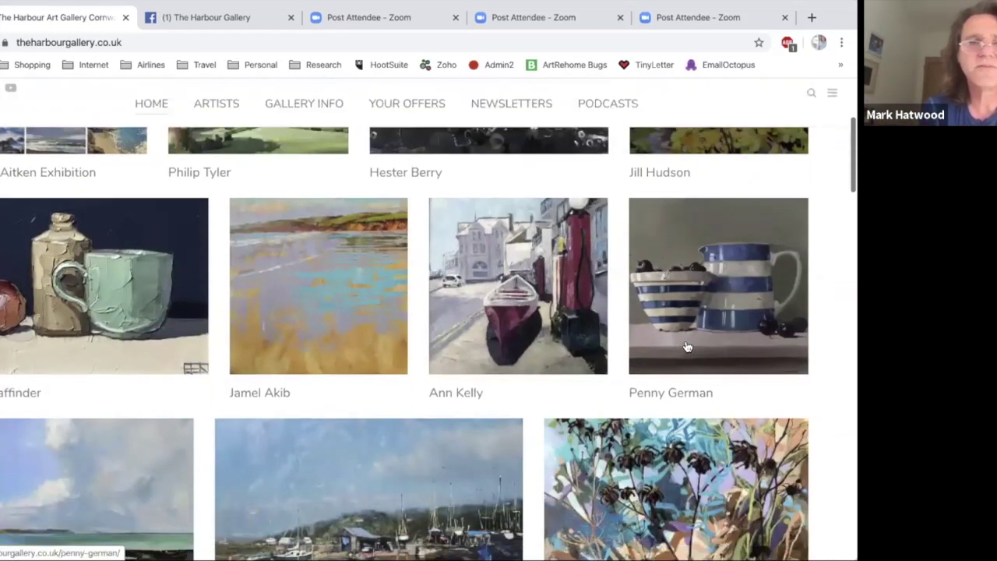
pyautogui.scroll(-1, 688, 347)
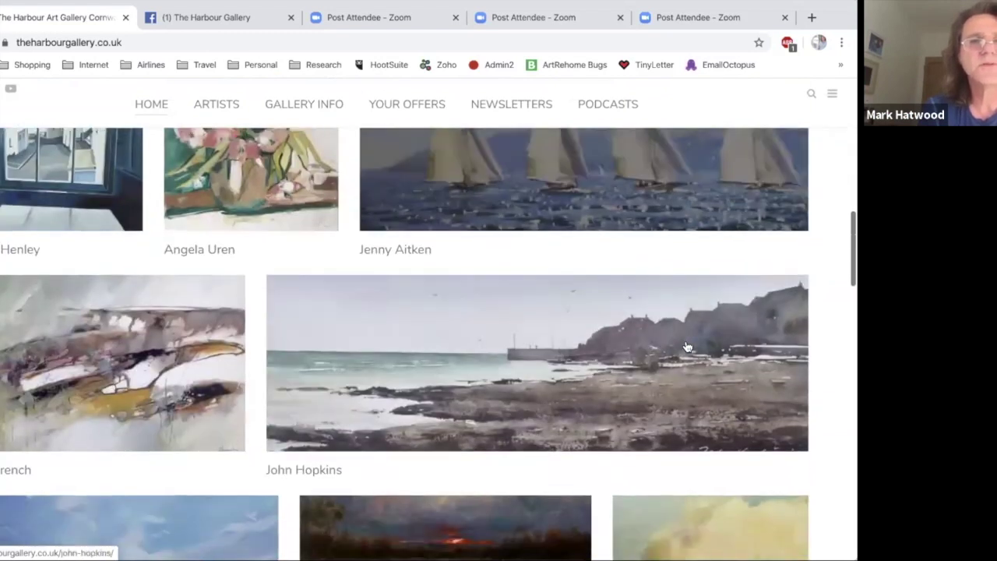
pyautogui.scroll(10, 684, 335)
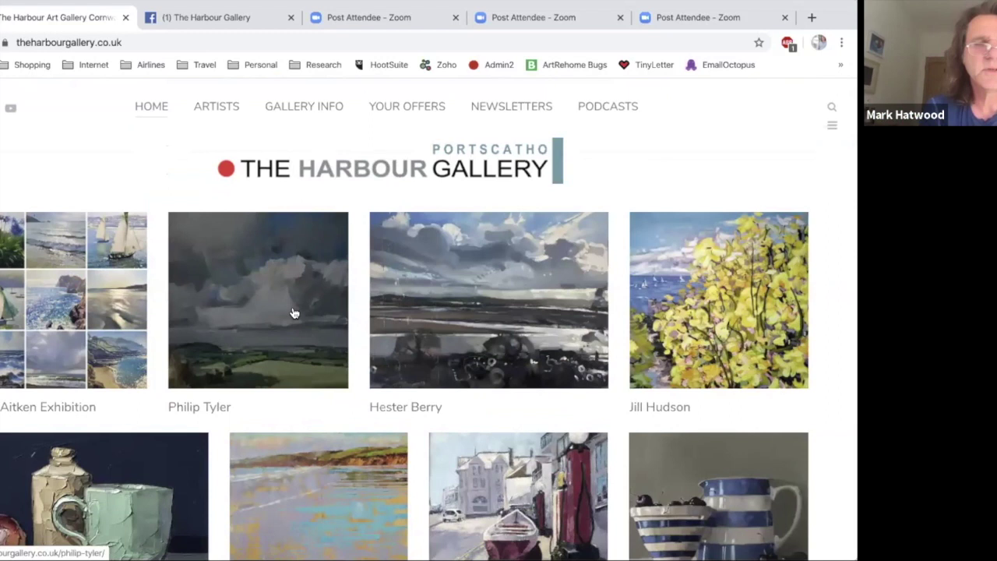
# - Open Philip Tyler's artist page and scroll down through his painting grid
pyautogui.click(294, 313)
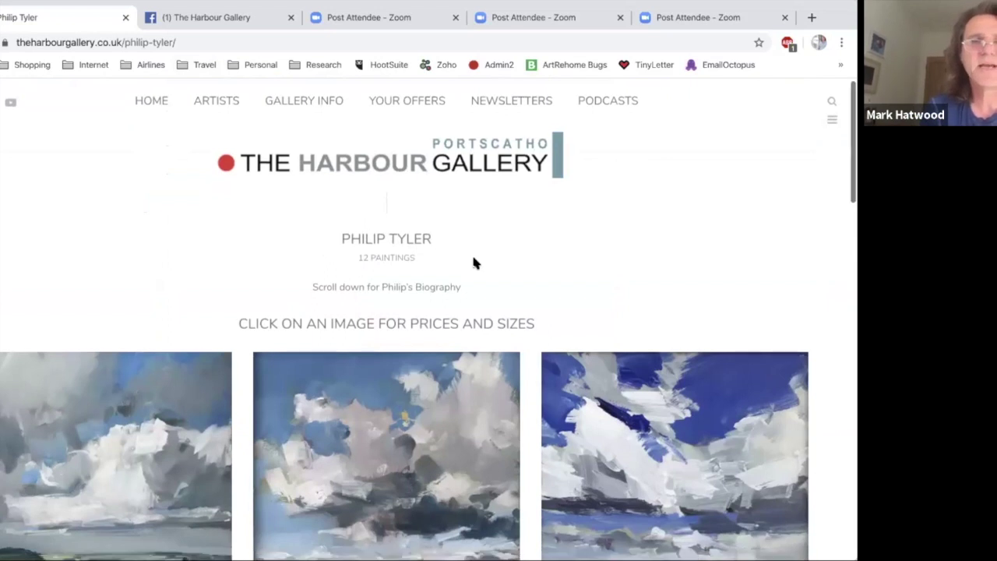
pyautogui.scroll(-3, 473, 257)
pyautogui.scroll(-3, 472, 262)
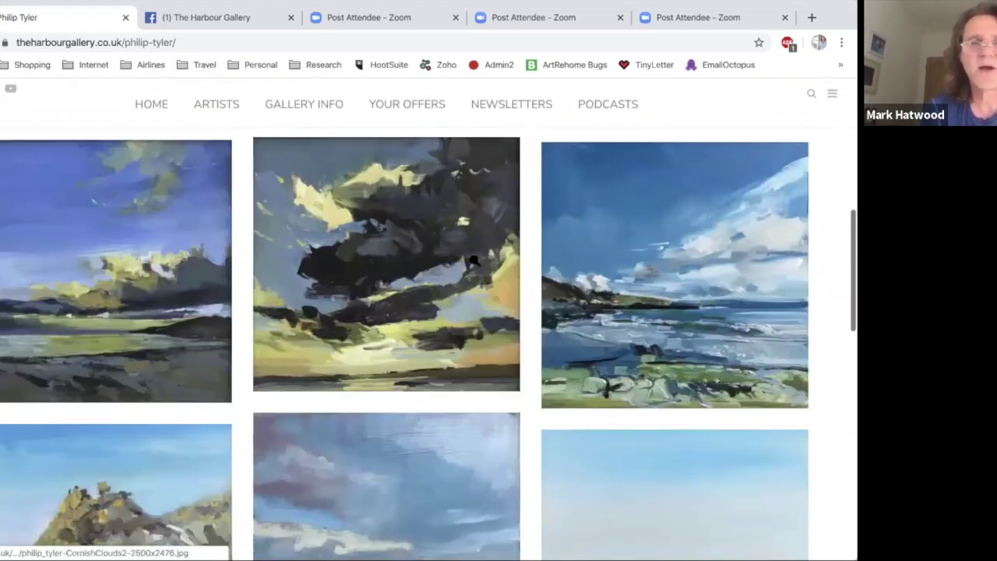
pyautogui.scroll(-8, 472, 263)
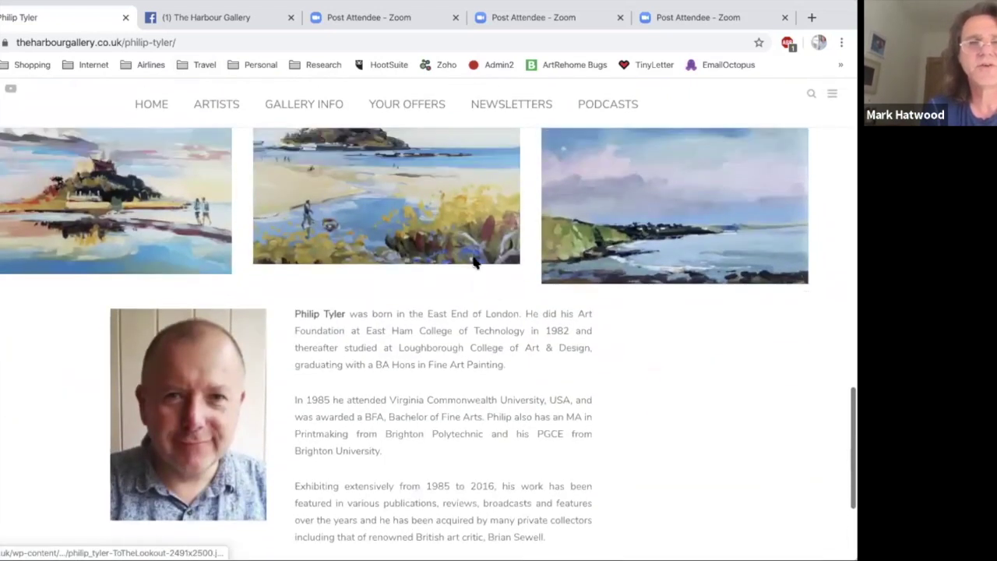
pyautogui.scroll(-3, 473, 262)
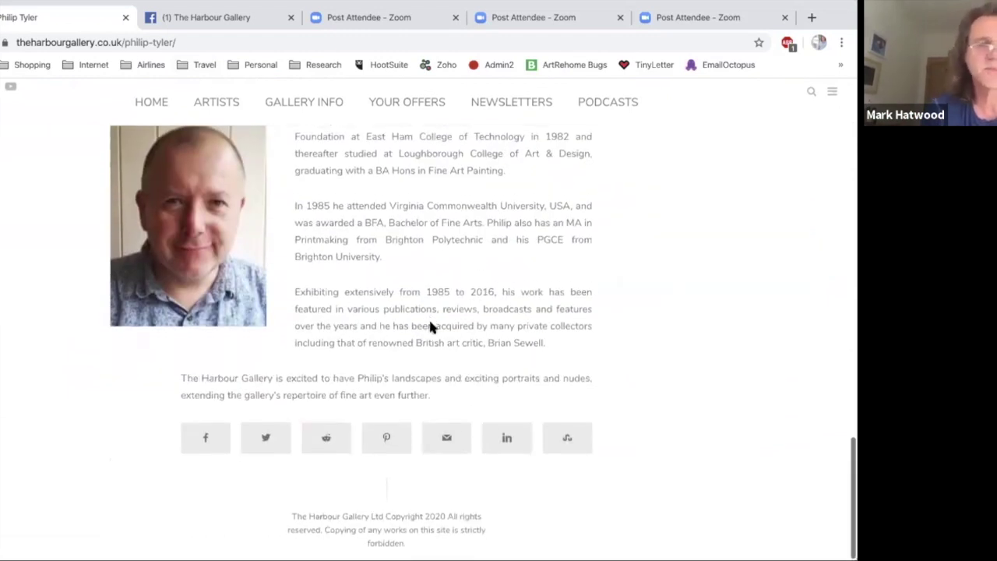
# - Scroll back and forth between the cloudscape and seascape paintings and the biography
pyautogui.scroll(1, 429, 323)
pyautogui.scroll(-1, 429, 327)
pyautogui.scroll(1, 430, 327)
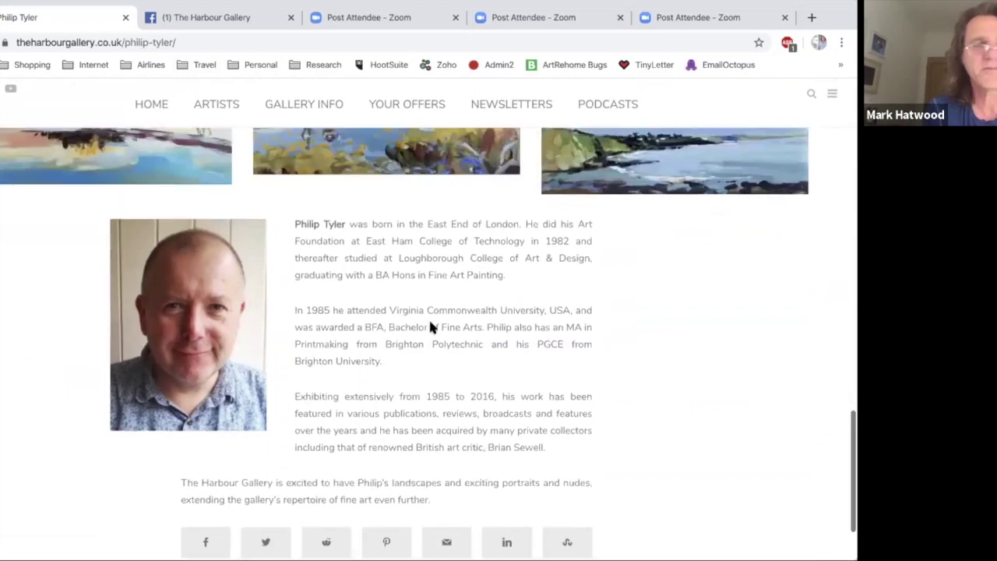
pyautogui.scroll(10, 430, 327)
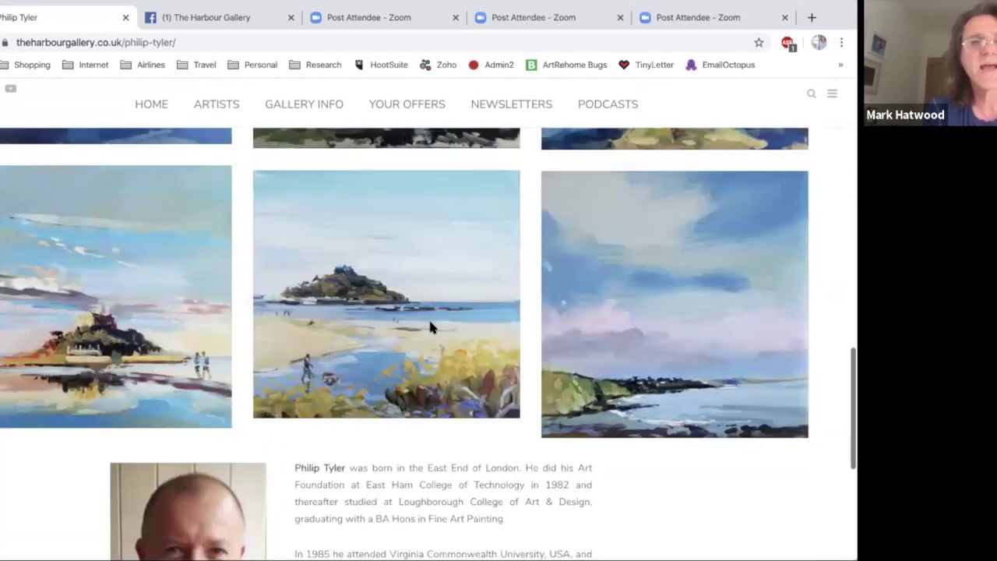
pyautogui.scroll(-7, 470, 329)
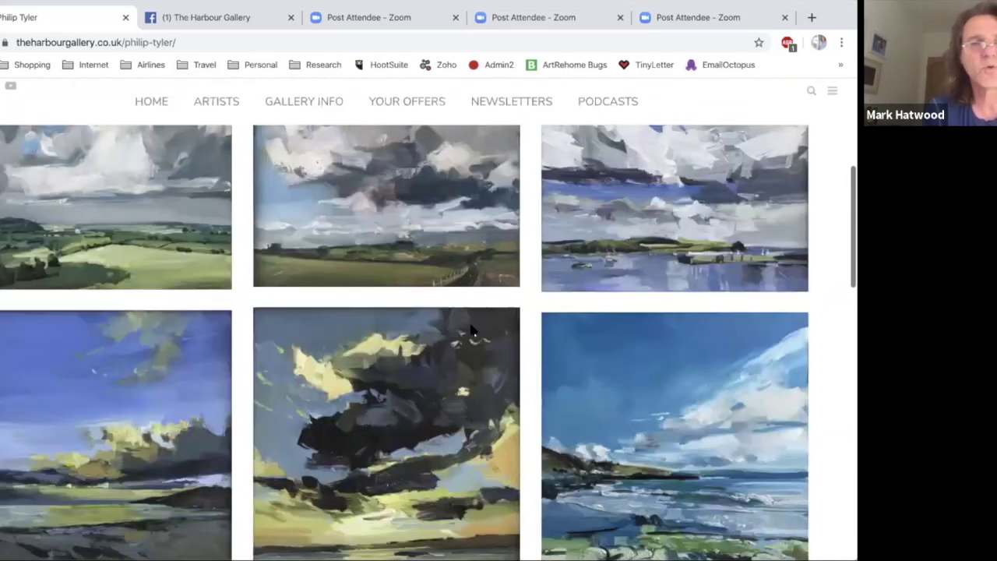
pyautogui.scroll(6, 470, 328)
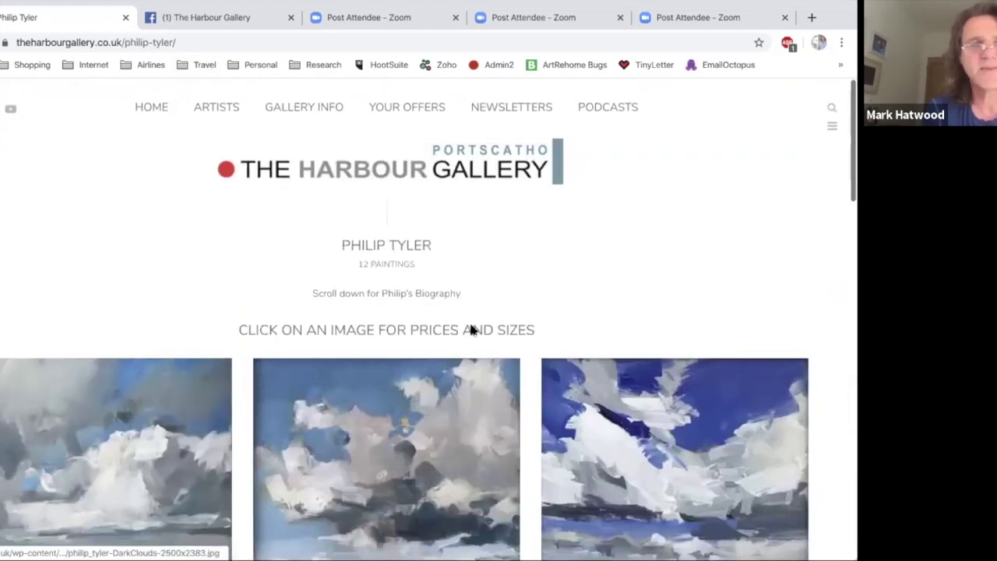
pyautogui.scroll(-3, 470, 328)
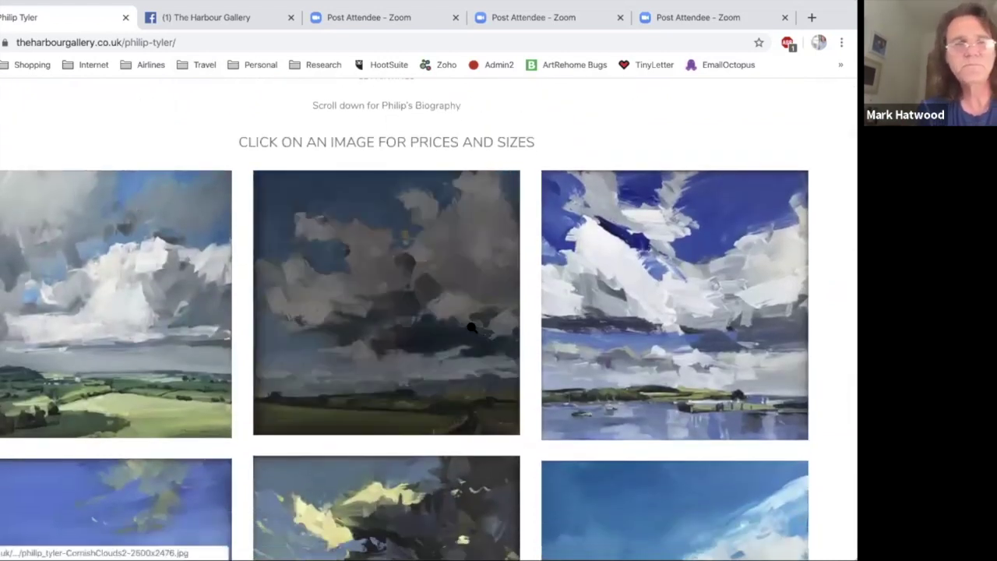
pyautogui.scroll(2, 514, 171)
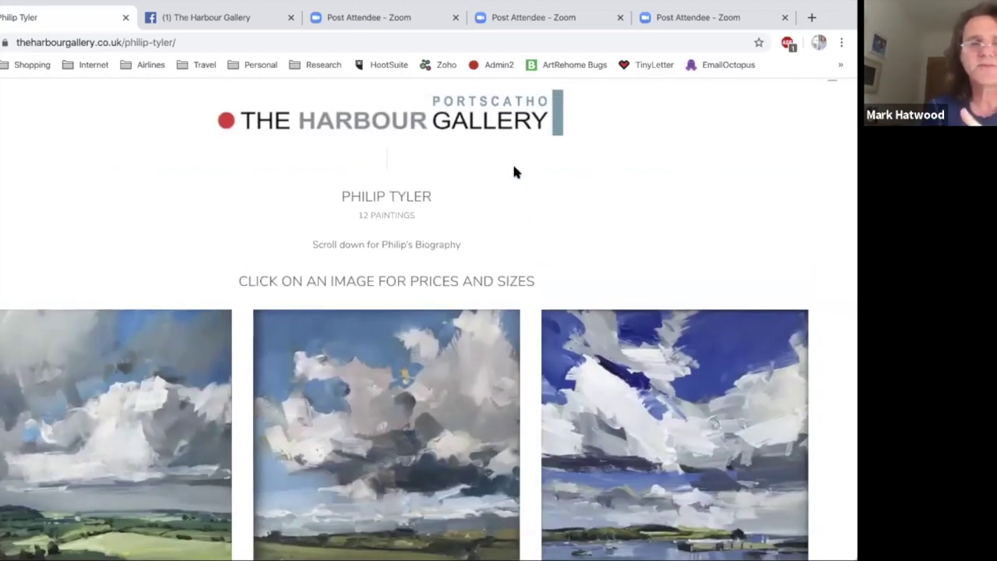
pyautogui.scroll(-4, 513, 171)
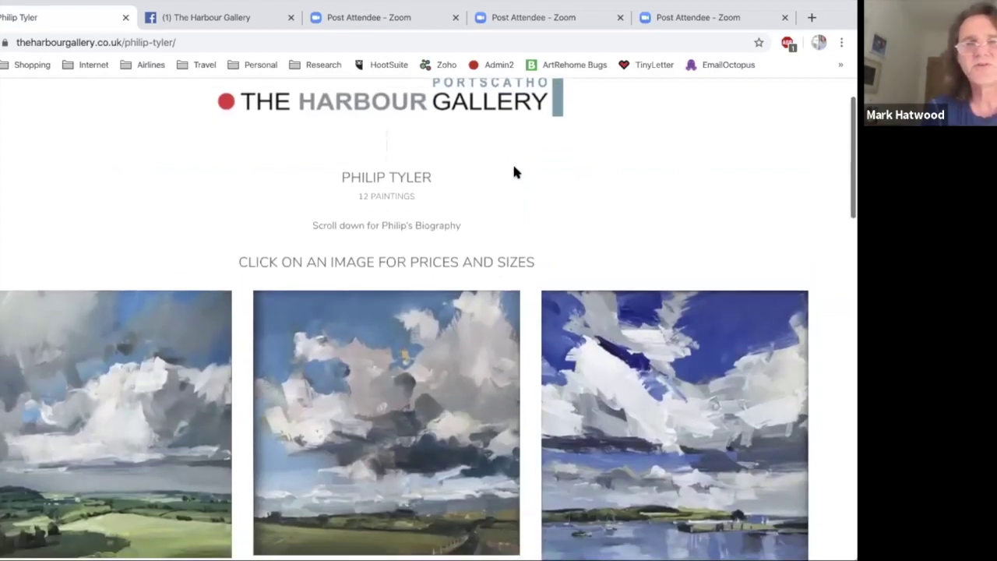
pyautogui.scroll(-2, 515, 172)
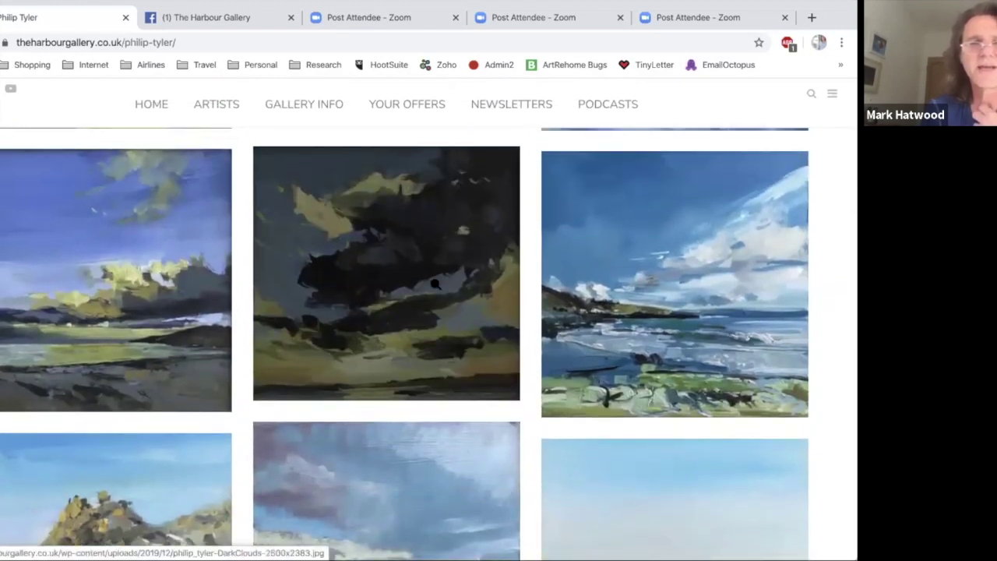
pyautogui.click(435, 285)
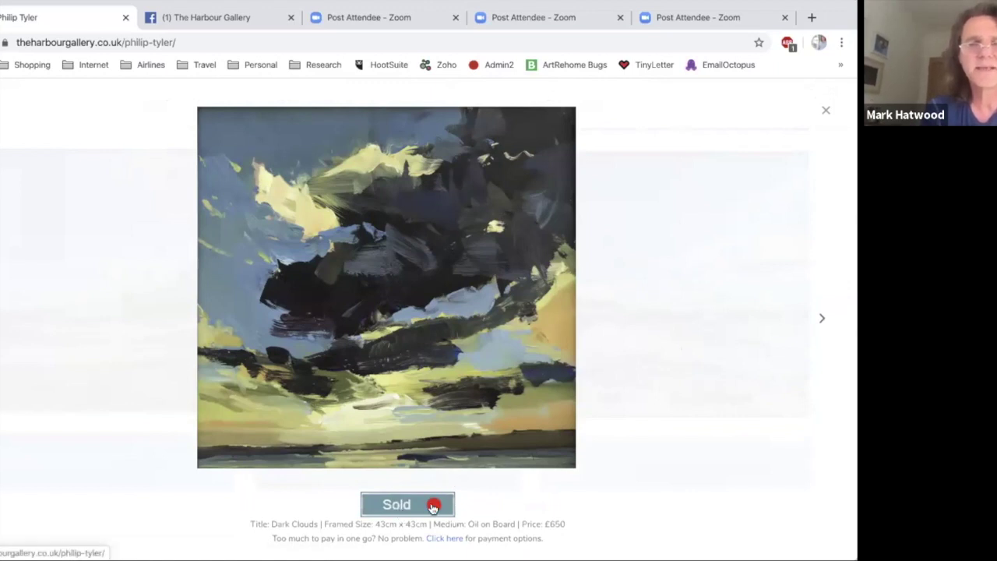
pyautogui.click(410, 326)
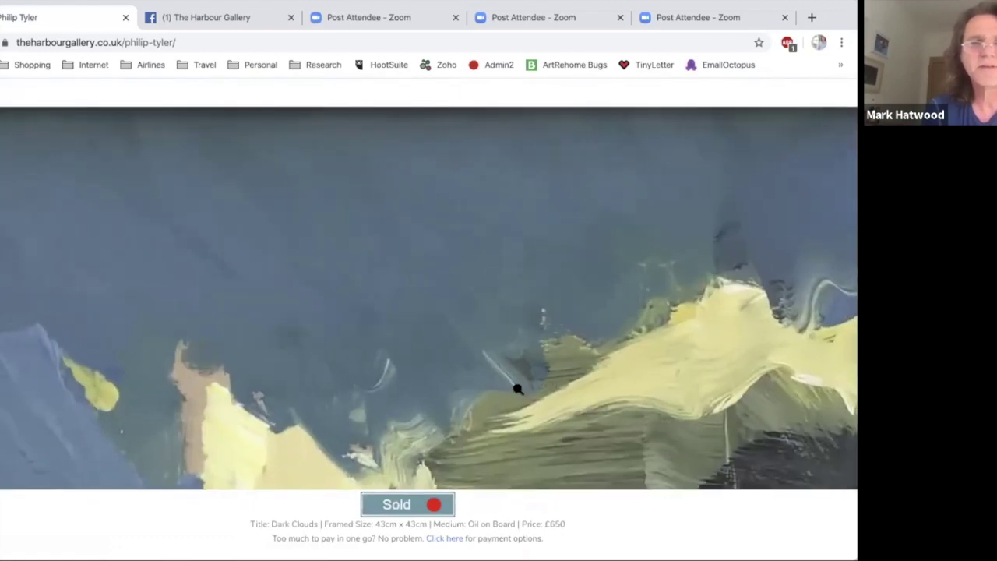
pyautogui.click(518, 390)
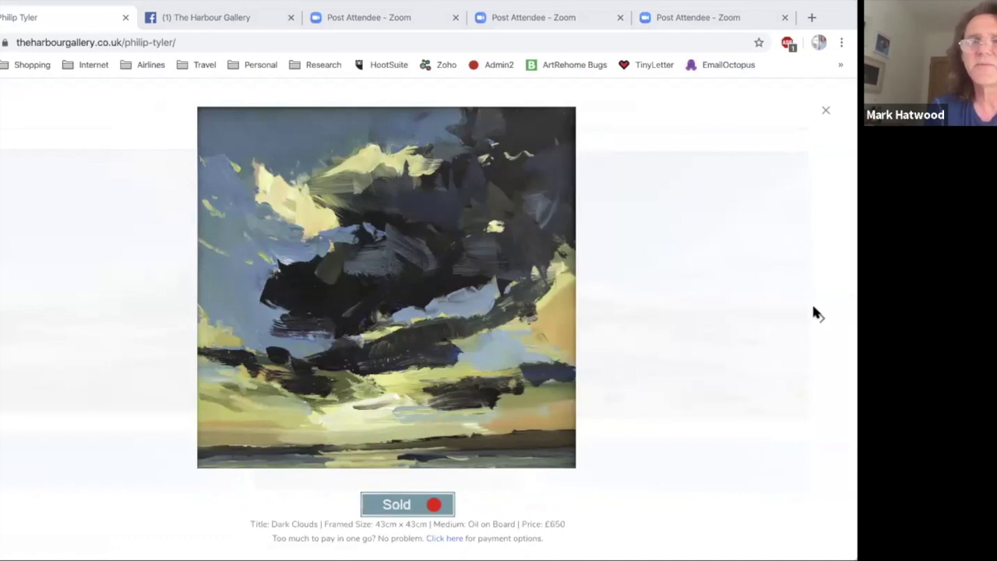
pyautogui.click(823, 322)
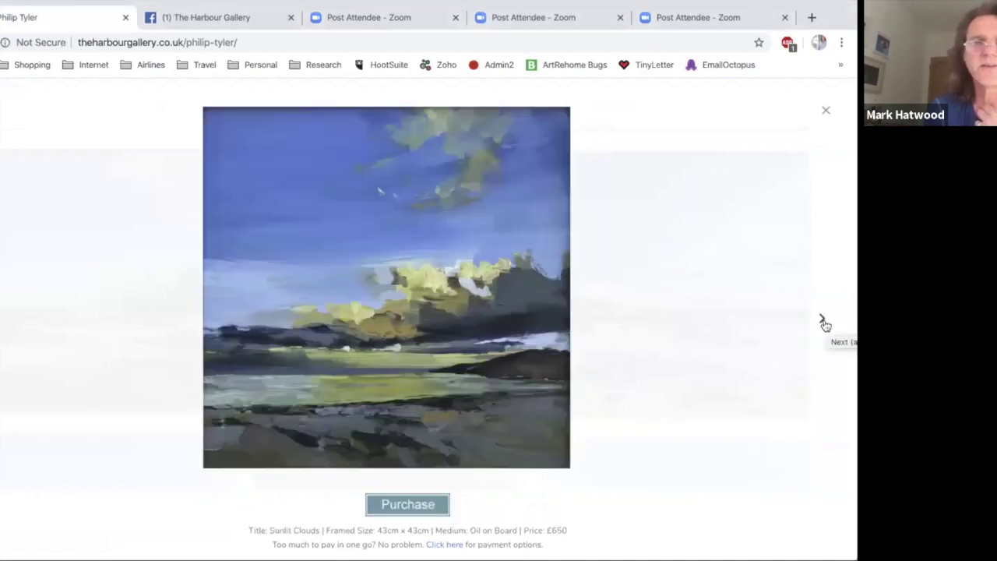
pyautogui.click(823, 321)
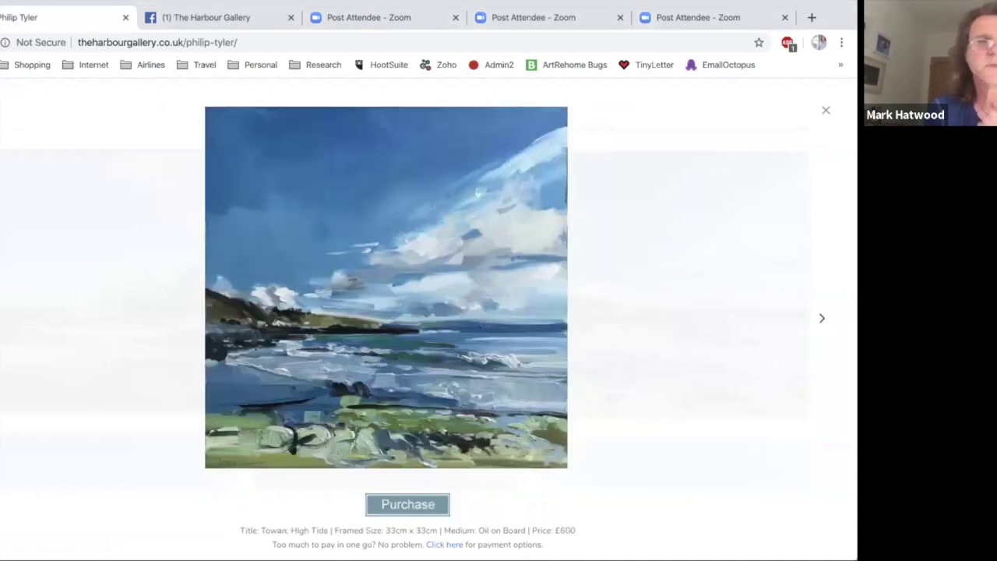
pyautogui.click(102, 305)
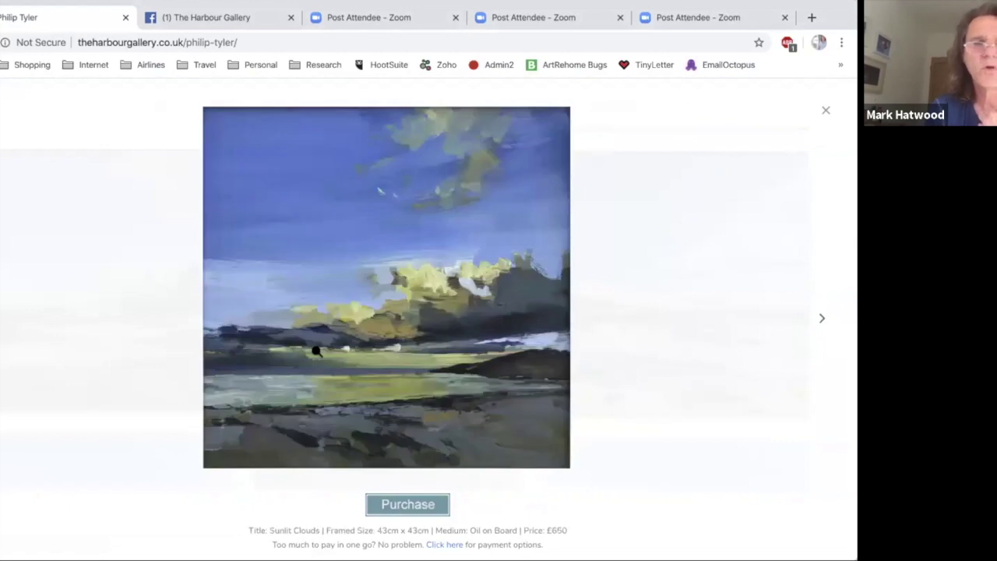
pyautogui.click(616, 355)
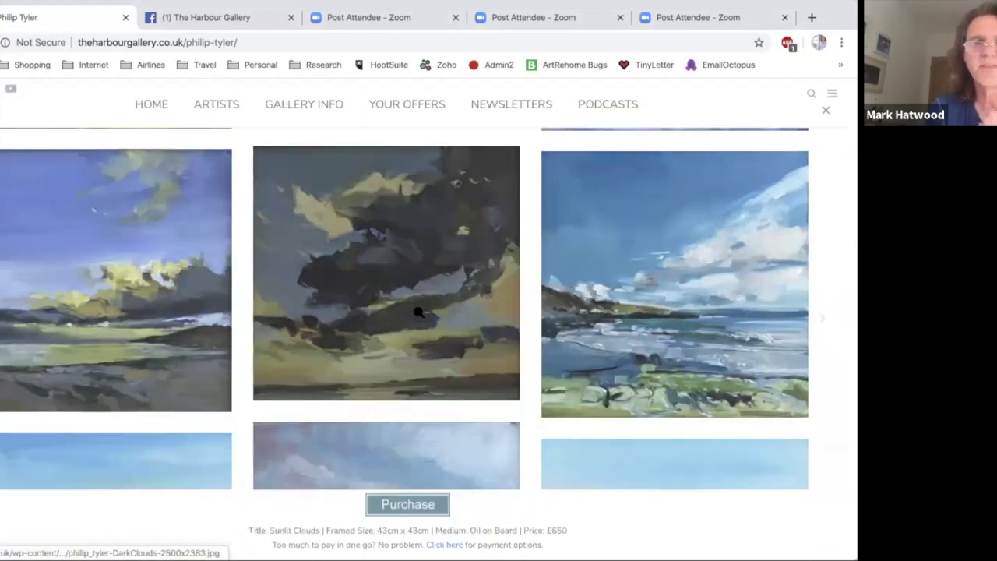
pyautogui.click(418, 311)
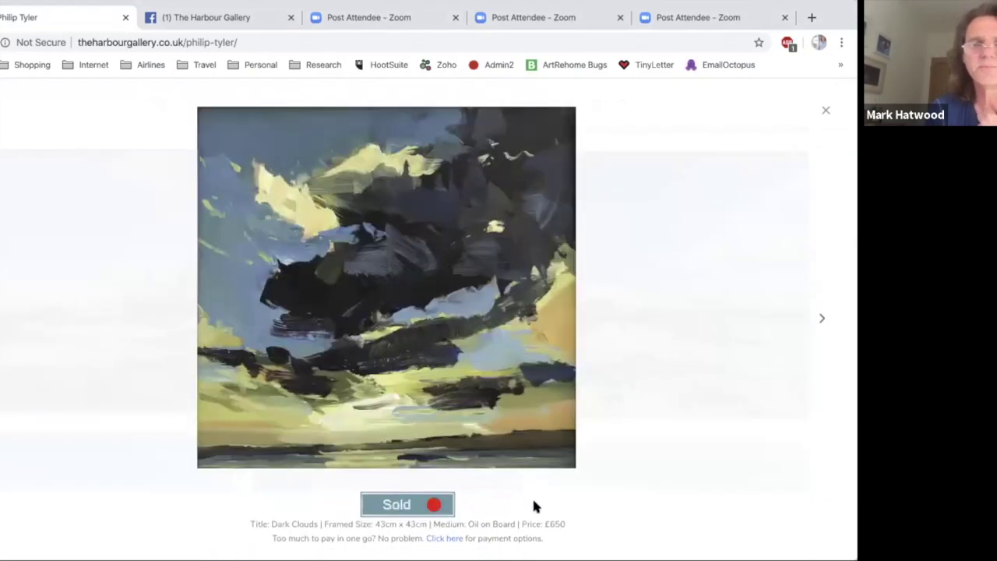
pyautogui.click(822, 318)
pyautogui.click(404, 313)
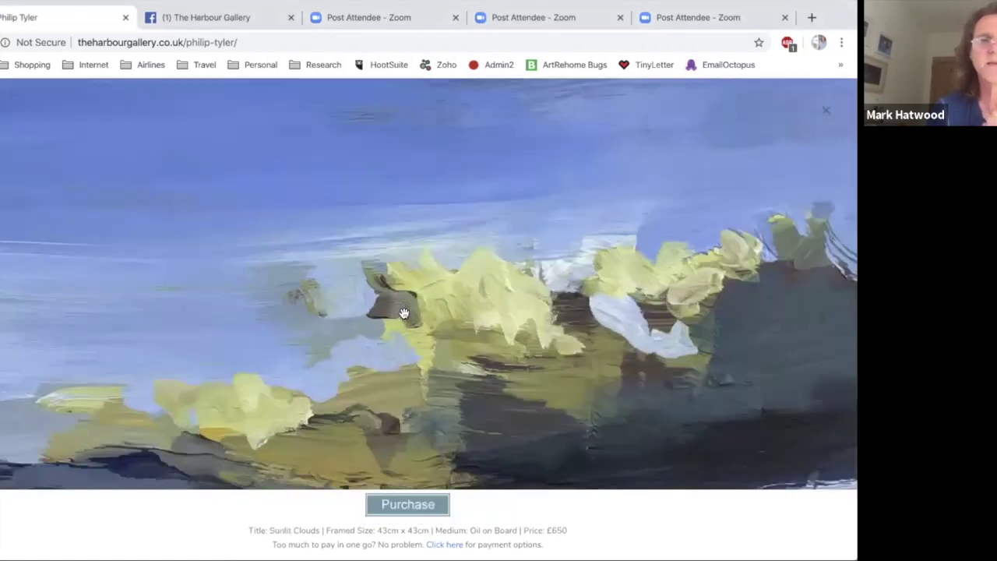
pyautogui.click(402, 308)
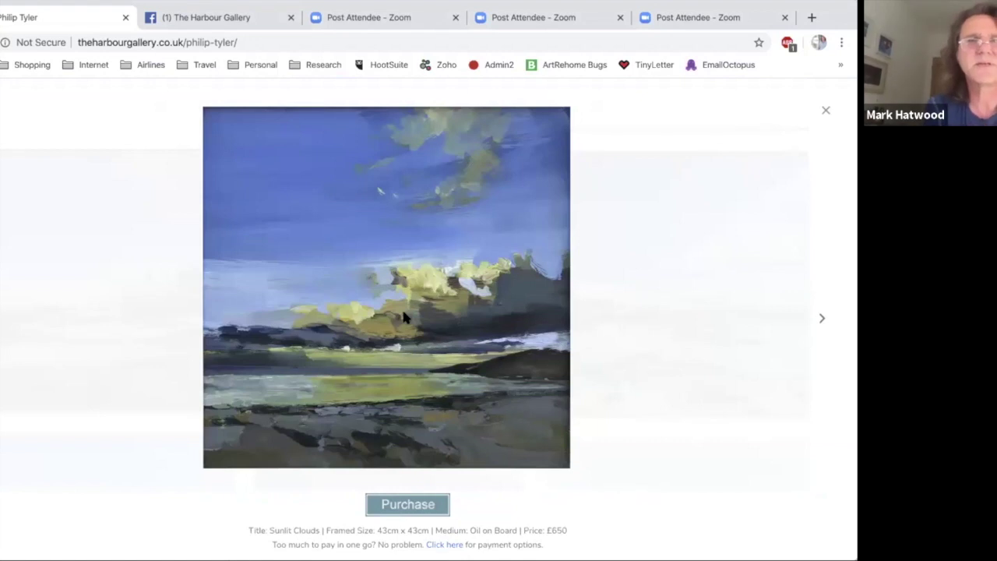
pyautogui.click(825, 110)
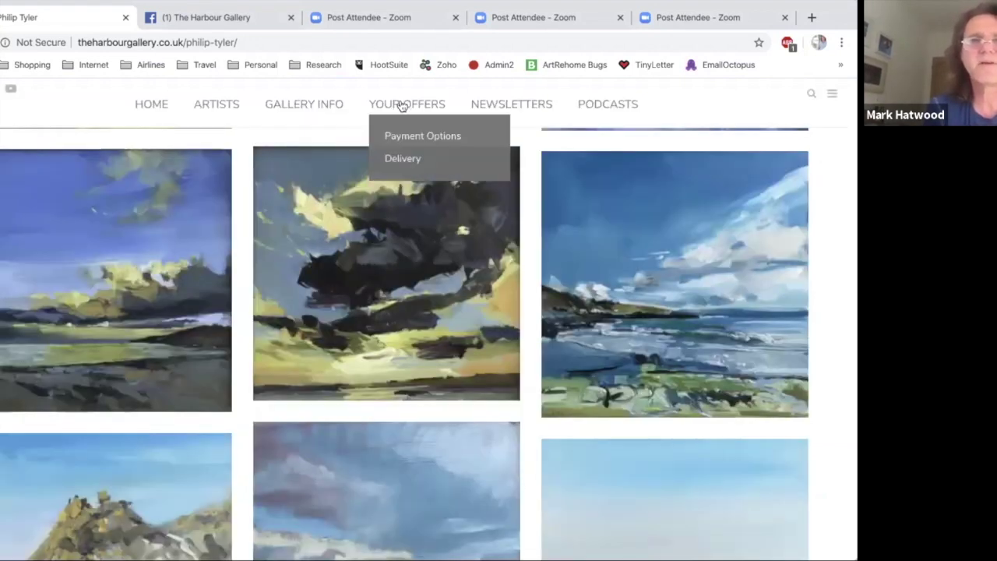
pyautogui.moveTo(219, 106)
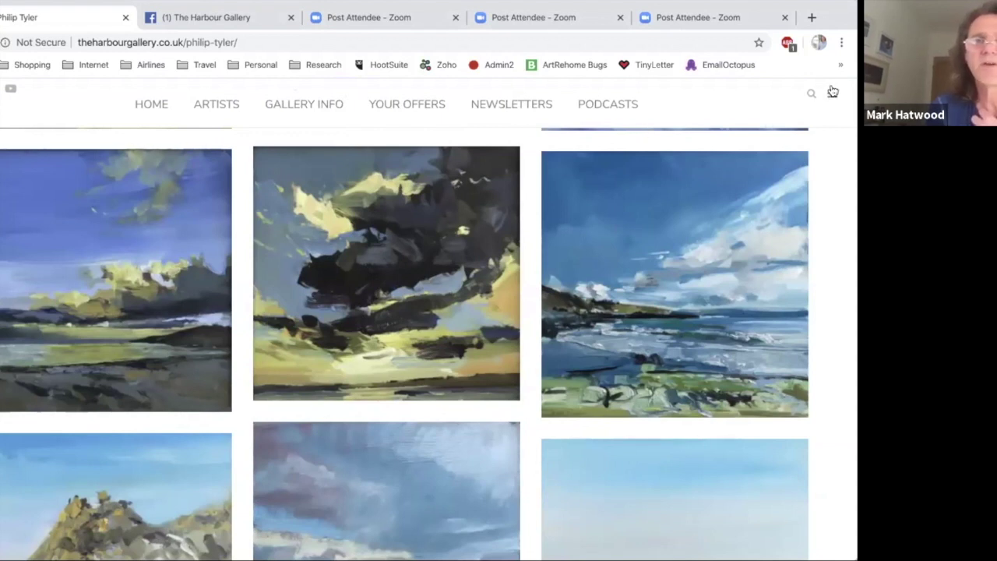
pyautogui.moveTo(250, 113)
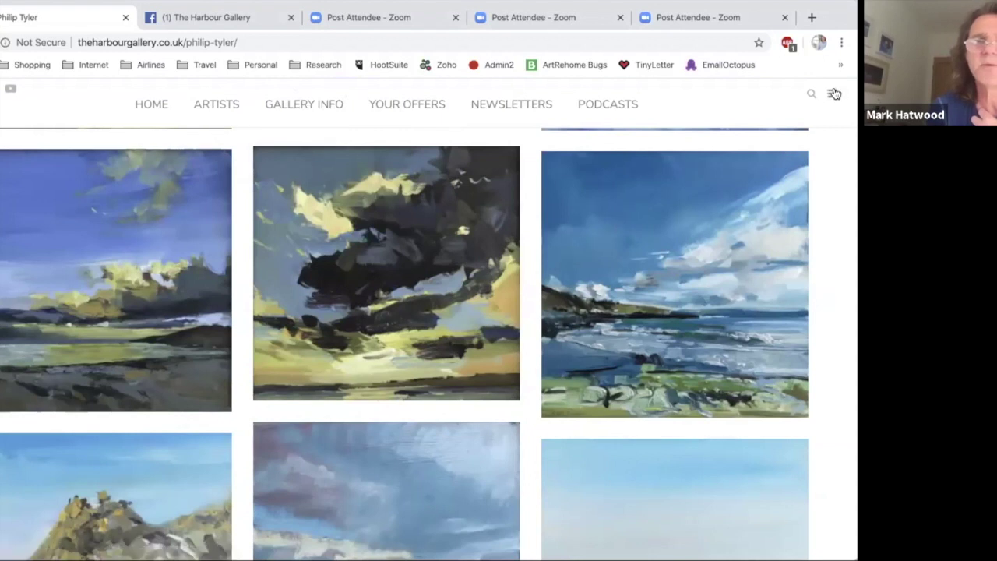